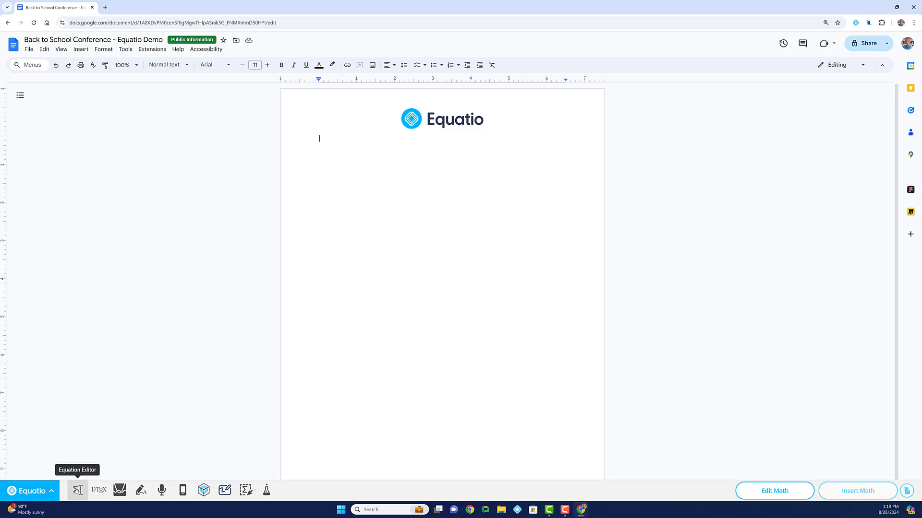
Open Equatio's Equation Editor below the 'Back to School Conference - Equatio Demo' Doc.
left_click(78, 490)
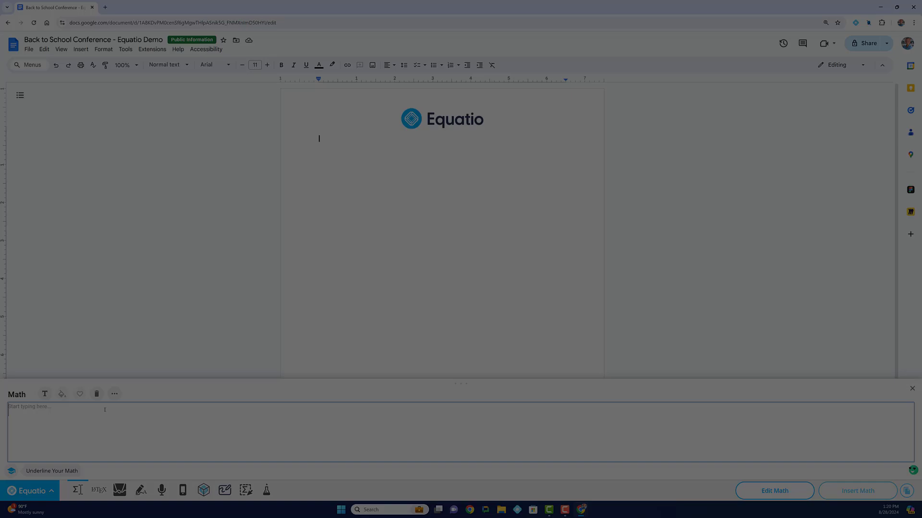
Insert the quadratic formula into the doc from the 'quad' suggestion.
type("quad")
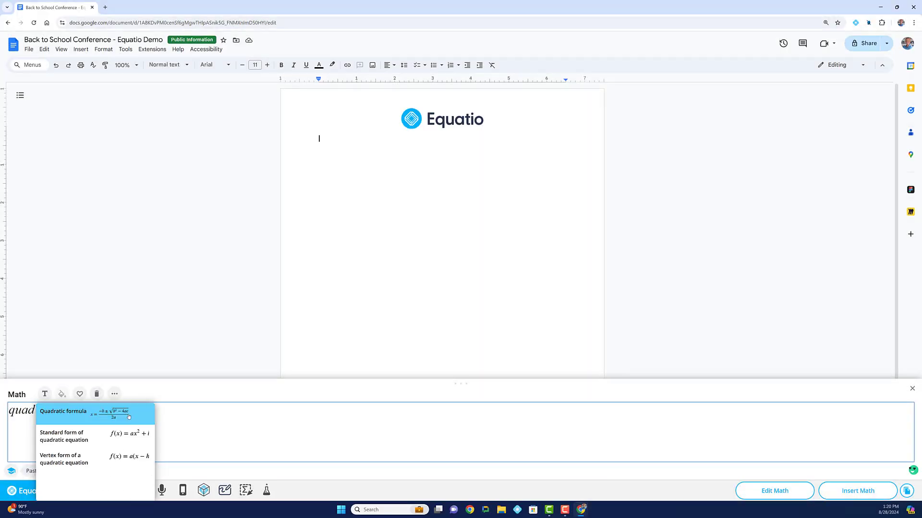
left_click(129, 417)
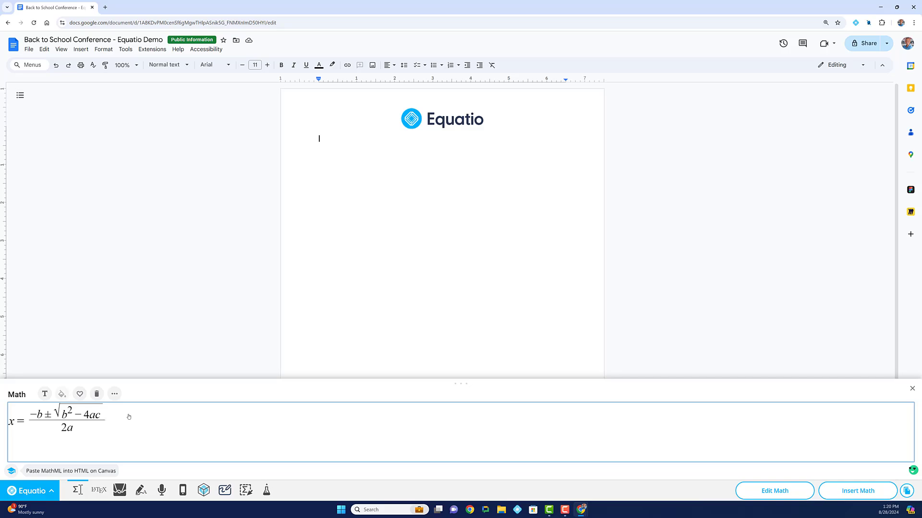
left_click(848, 487)
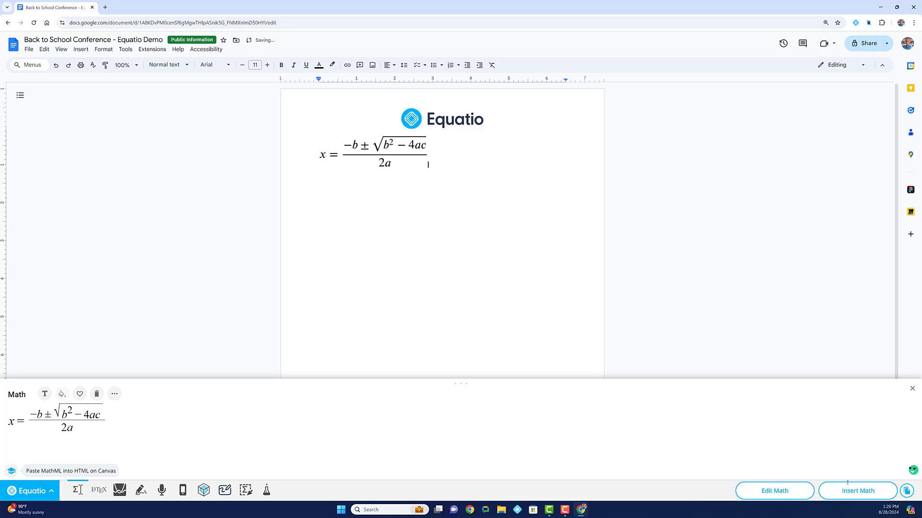
Preview the Pythagorean theorem and Bernoulli's Equation suggestions, clearing each one.
left_click(97, 394)
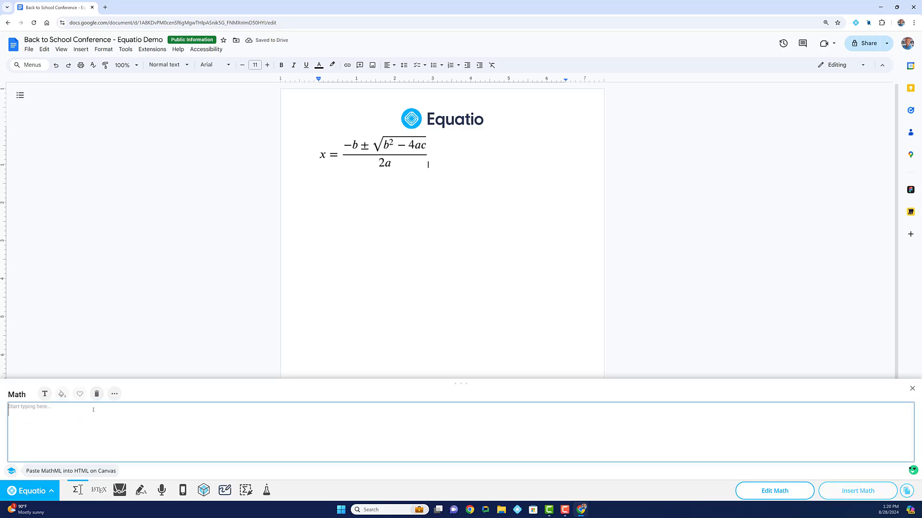
type("py")
left_click(93, 412)
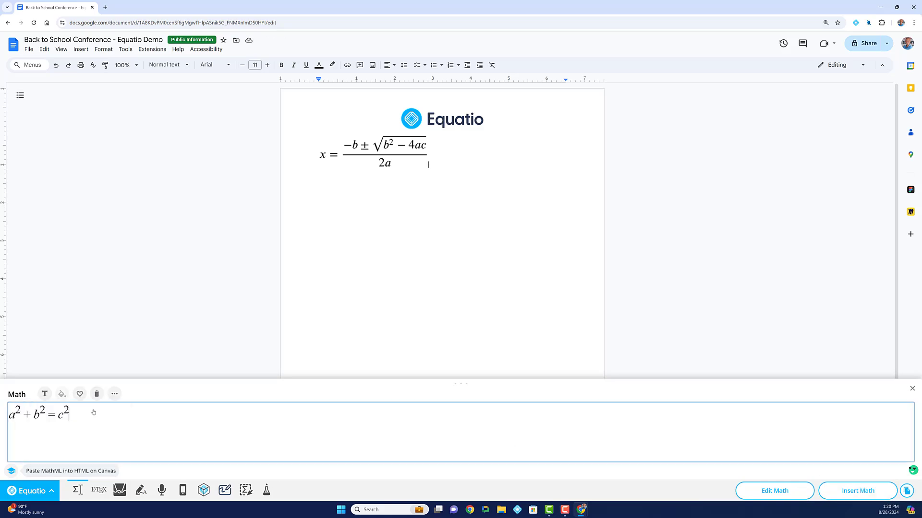
left_click(96, 394)
type("bern")
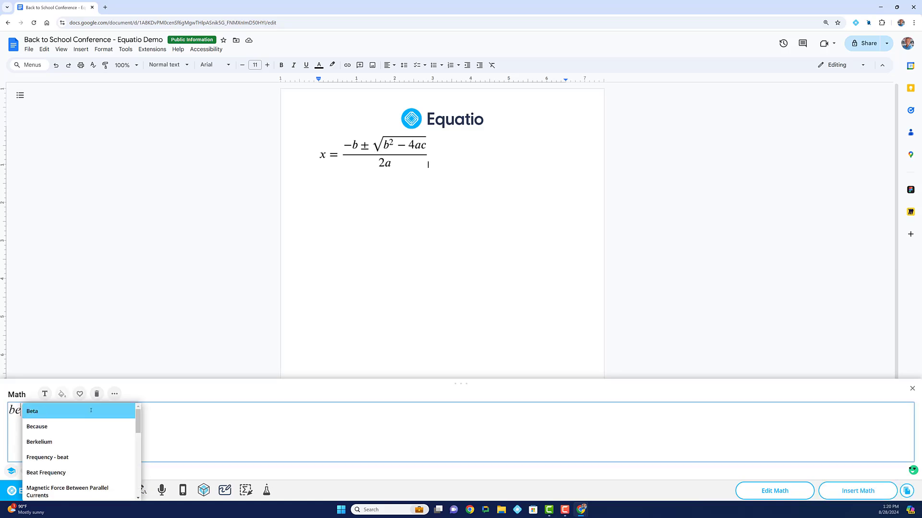
left_click(100, 417)
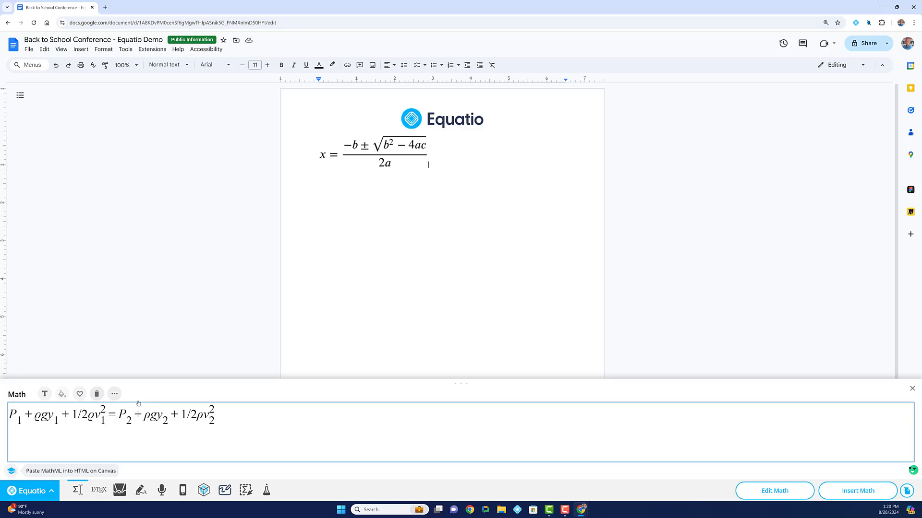
left_click(97, 394)
Insert the sample correlation coefficient formula below the quadratic formula.
type("corr")
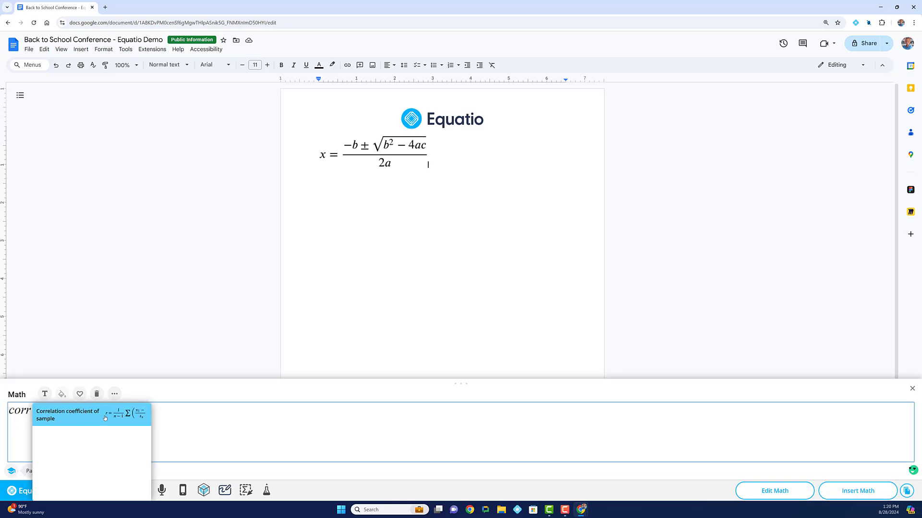
left_click(105, 418)
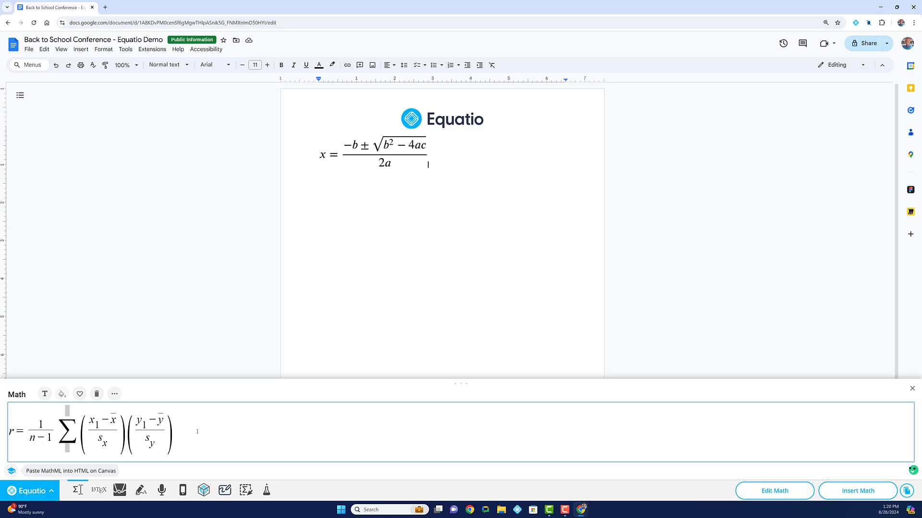
left_click(852, 490)
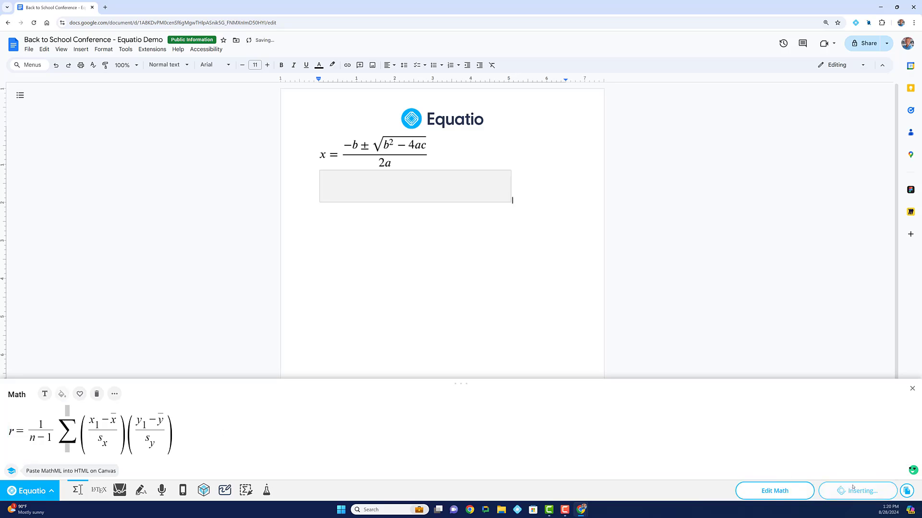
left_click(586, 256)
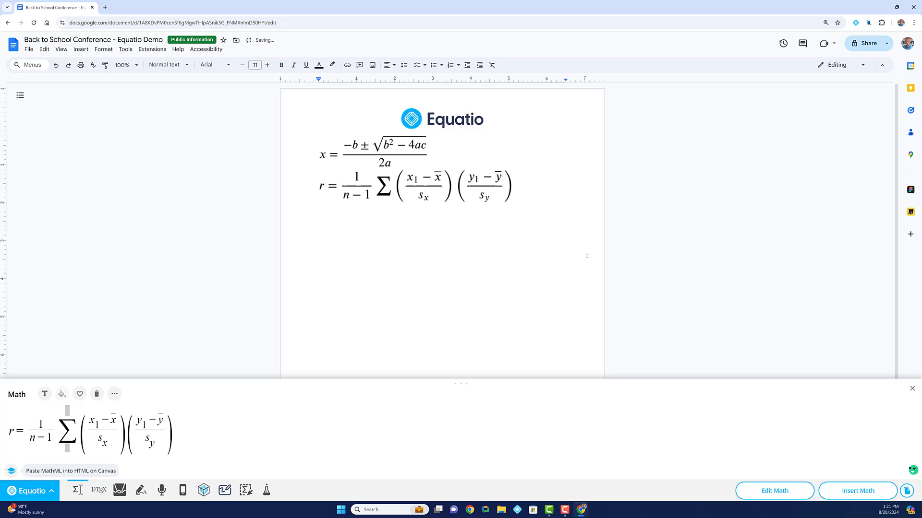
Clear the math input and type the first line, 3x − 4y = 12.
left_click(96, 394)
left_click(40, 409)
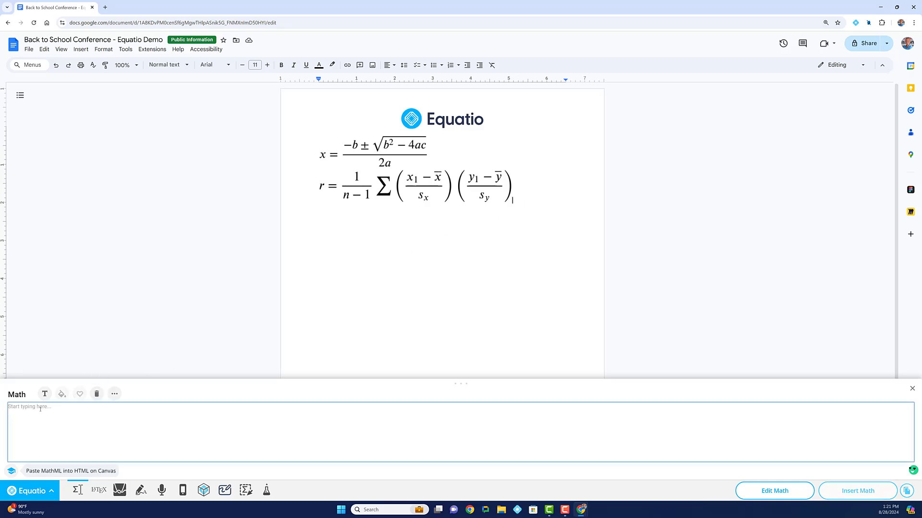
type("3x min")
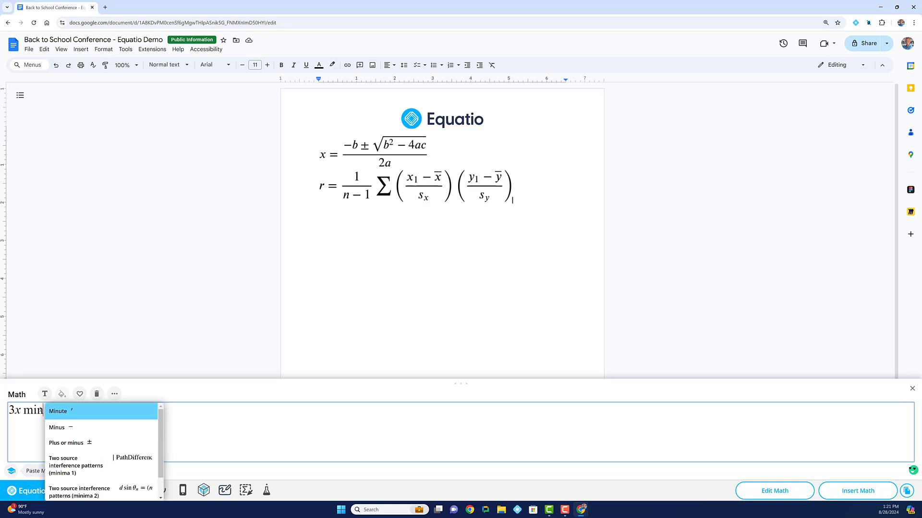
key("Return")
type("4")
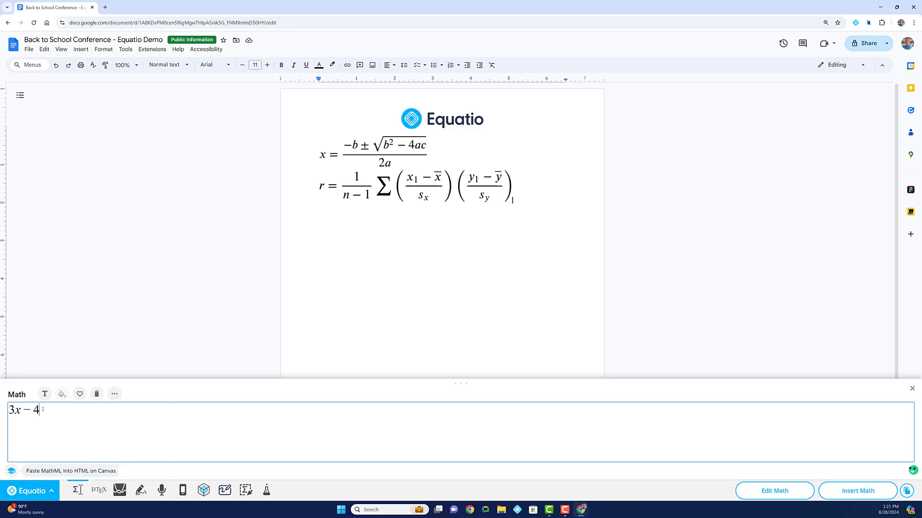
type("y = 12")
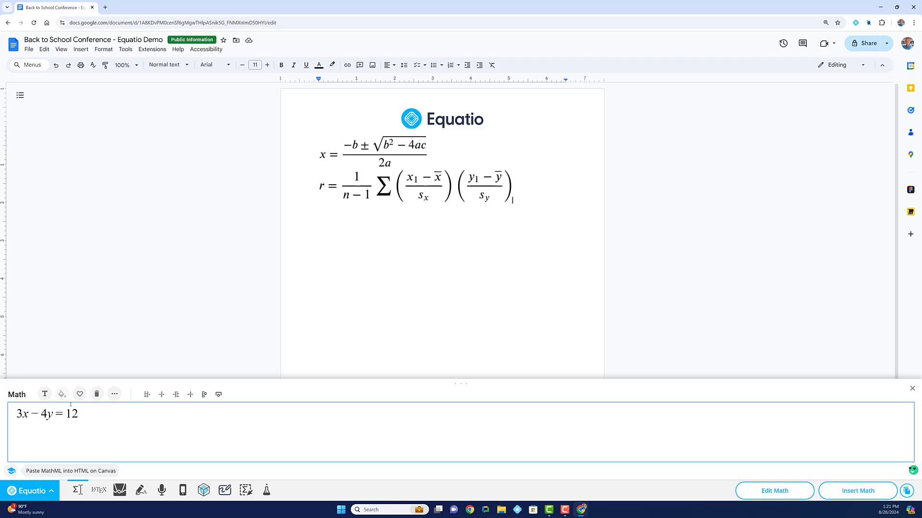
key("Return")
Add lines subtracting 3x from both sides, giving −4y = −3x + 12.
type("-3x -3x")
key("Return")
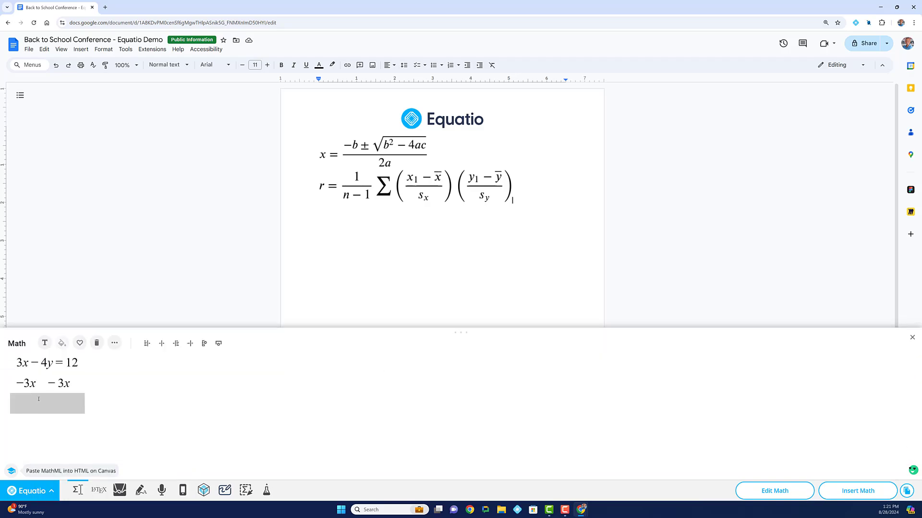
type("-4yeq")
key("Return")
type("-3x+12")
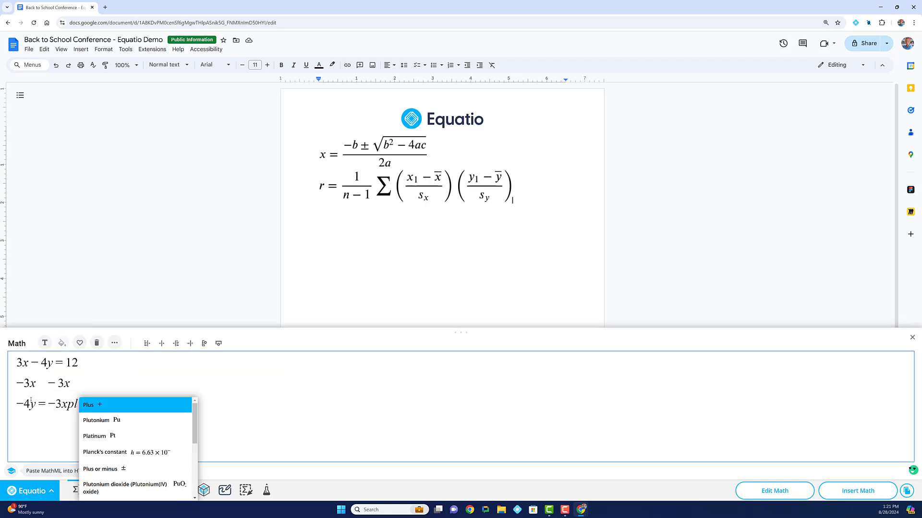
key("Return")
Divide each term of the fourth line by −4.
left_click(31, 424)
type("/-4")
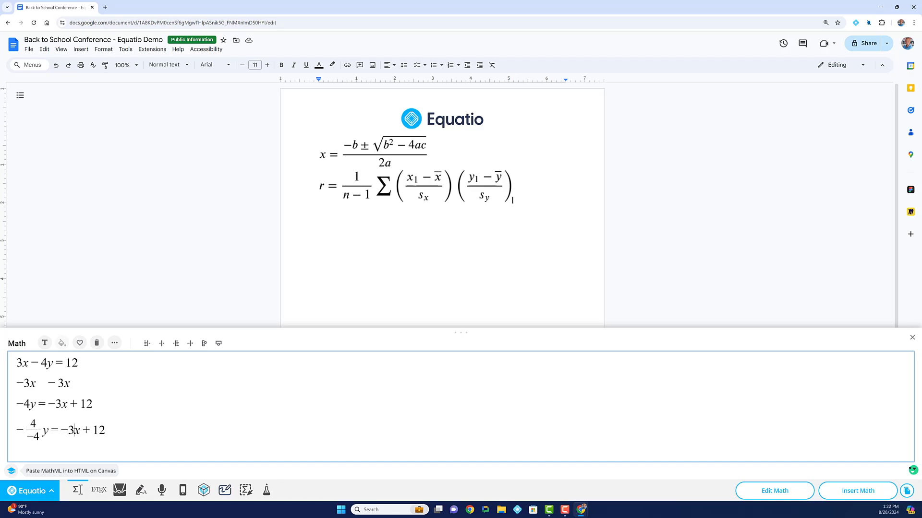
left_click(62, 425)
type("/-4")
left_click(92, 425)
type("/-4")
Finish with y = 3/4x − 3 and insert the five-line solution.
key("Return")
type("y=3/4")
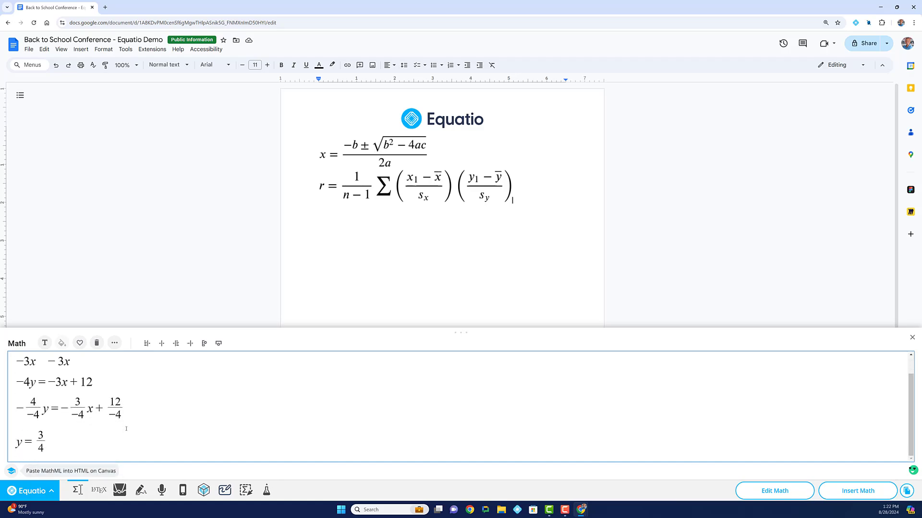
key("Right")
type("xmin")
key("Return")
type("3")
left_click(856, 491)
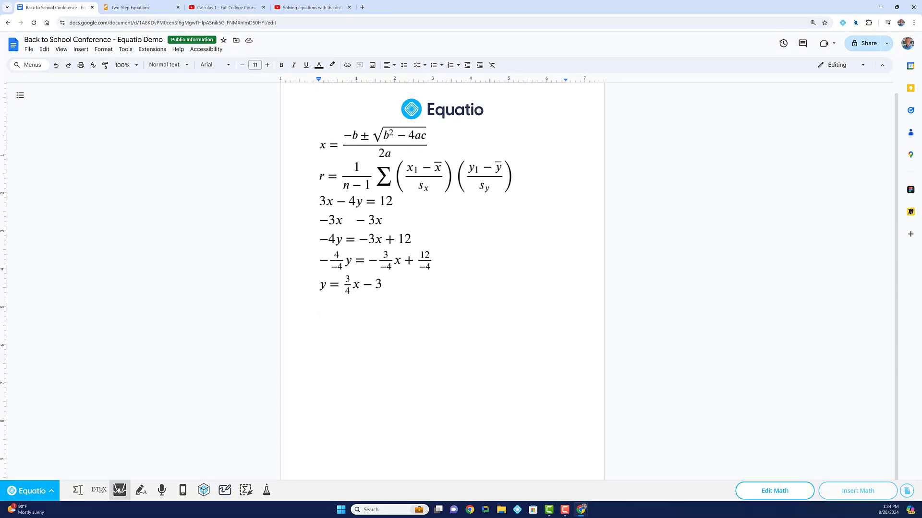
Open the graph editor and add a table with the point (2, 4).
left_click(120, 489)
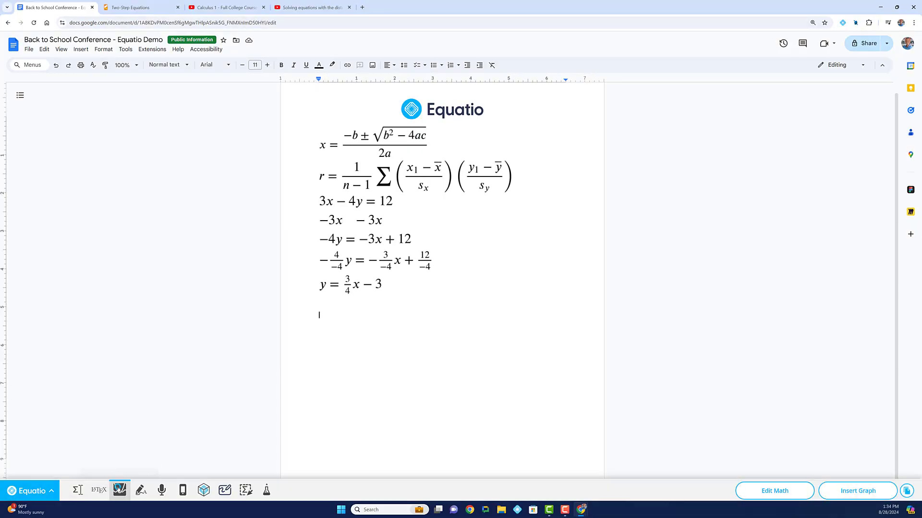
left_click(17, 164)
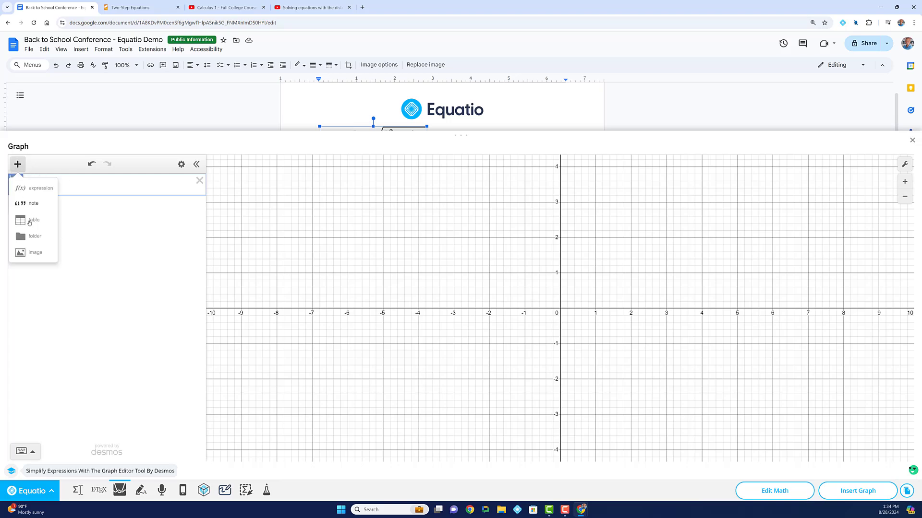
left_click(35, 212)
type("2")
key("Tab")
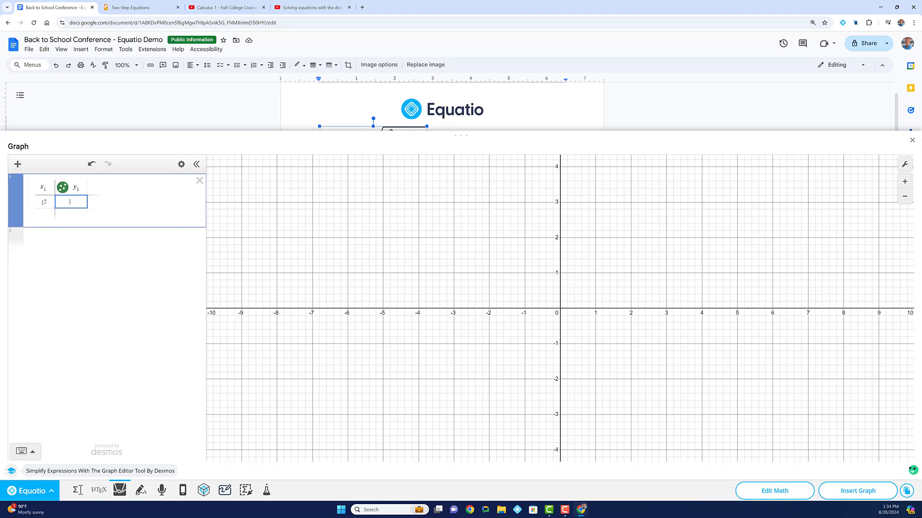
type("4")
key("Tab")
Add the points (4, 6) and (6, 8) to the table.
type("4")
key("Tab")
type("6")
key("Tab")
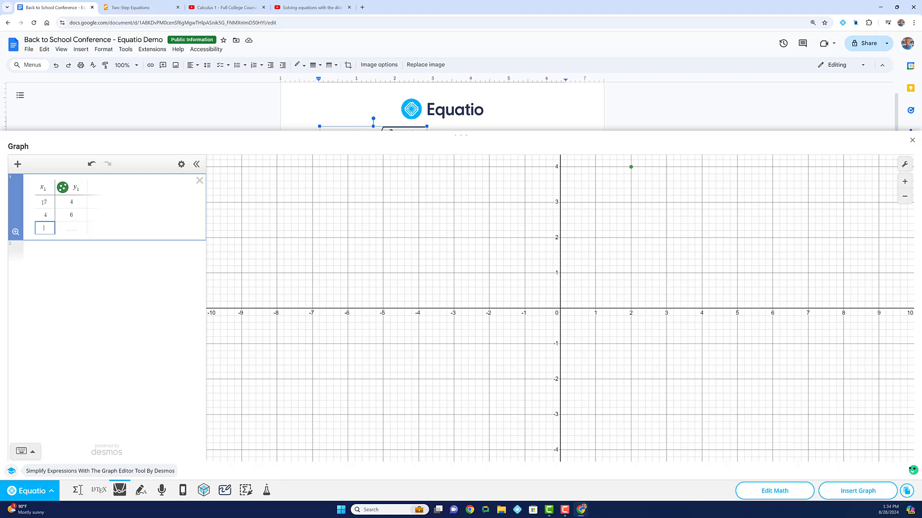
type("6")
key("Tab")
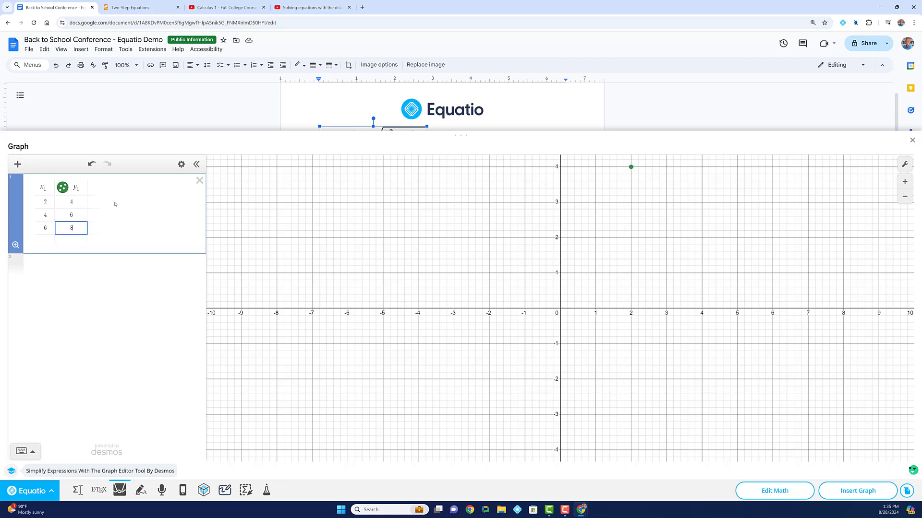
Zoom out and show the coordinates of (6, 8), (4, 6) and (2, 4).
left_click(904, 196)
left_click(904, 196)
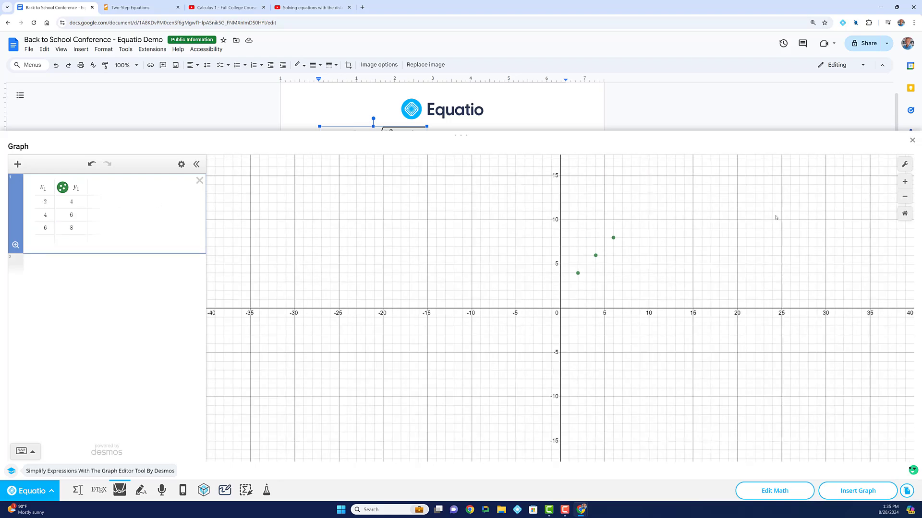
left_click(614, 238)
left_click(596, 256)
left_click(579, 273)
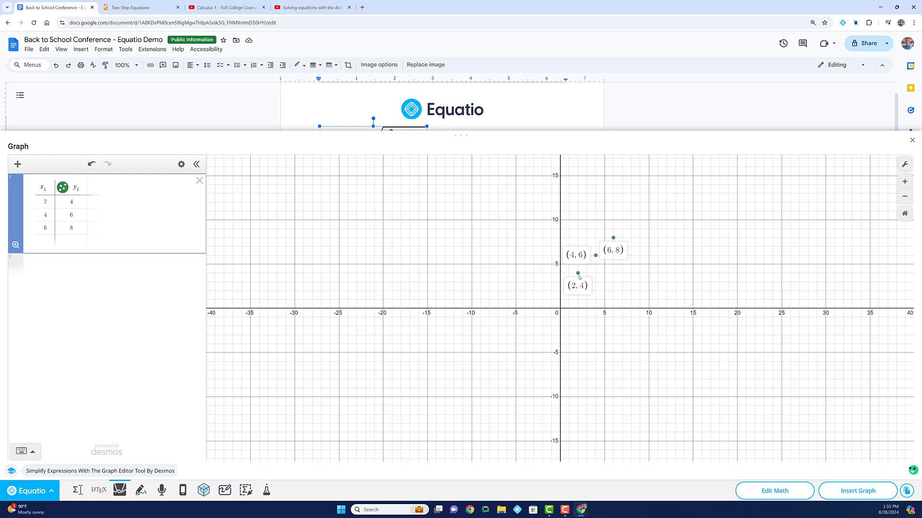
left_click(181, 165)
Delete all graph items, then try and remove the line y = 1/5x + 4.
left_click(30, 163)
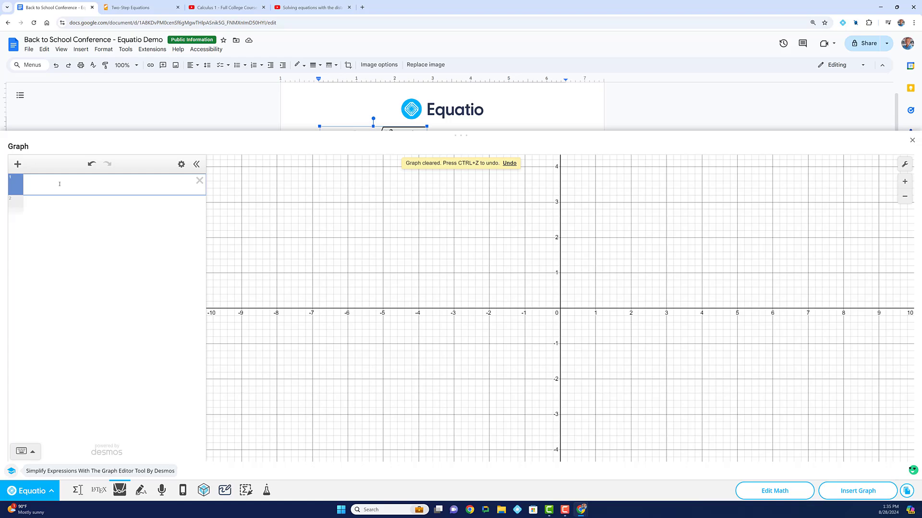
type("y=1/5")
key("Right")
type("x+")
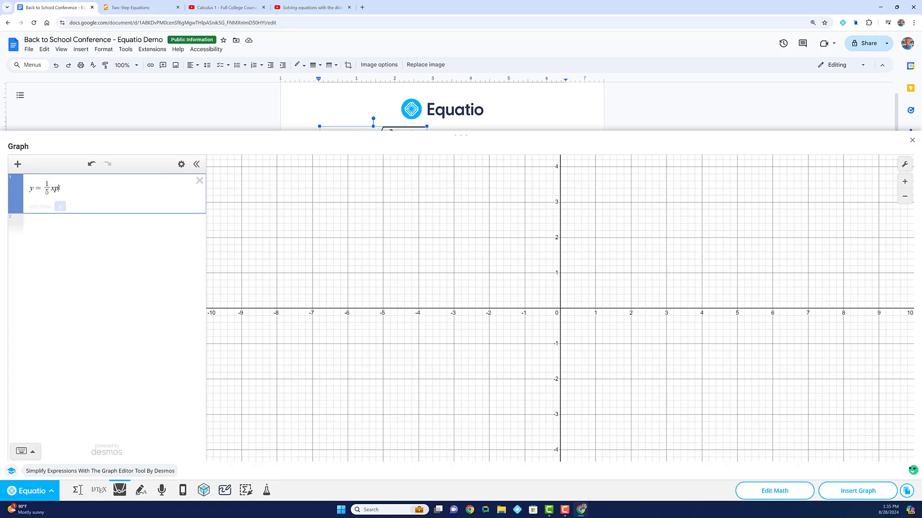
type("4")
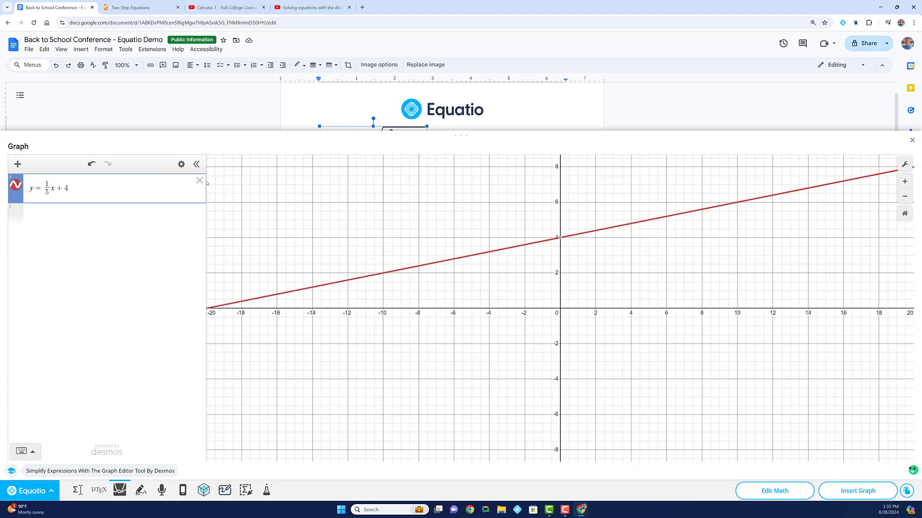
left_click(200, 180)
Graph sin x and insert it into the Google Doc.
type("sinx")
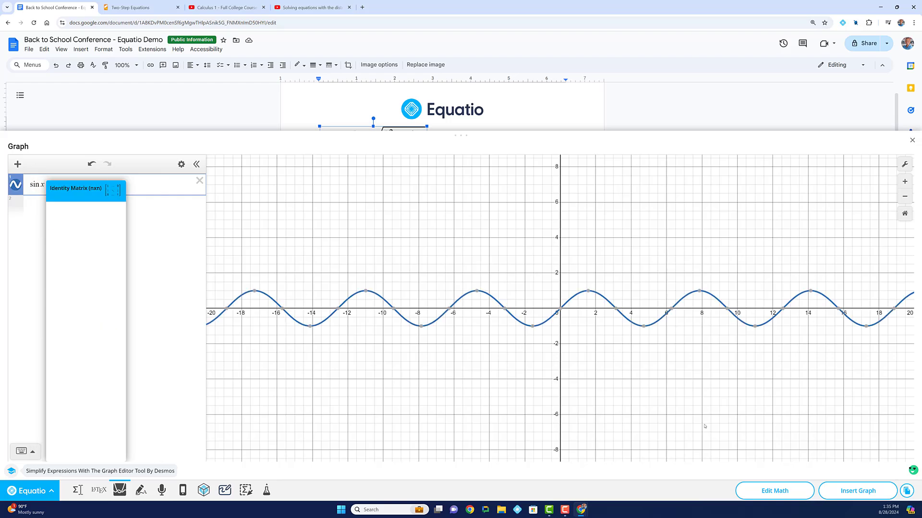
left_click(857, 491)
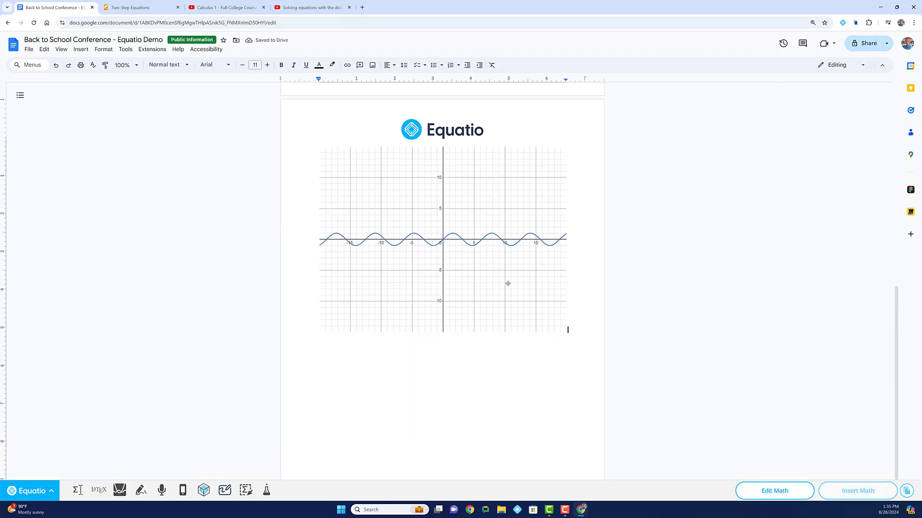
left_click(508, 284)
left_click(568, 330)
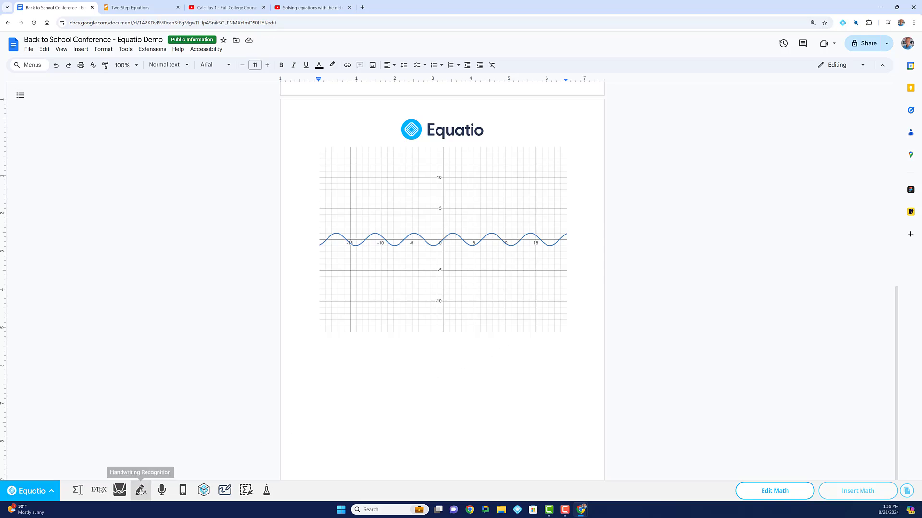
Handwrite 2 + 6 = 8 in Equatio's handwriting recognition canvas.
left_click(140, 490)
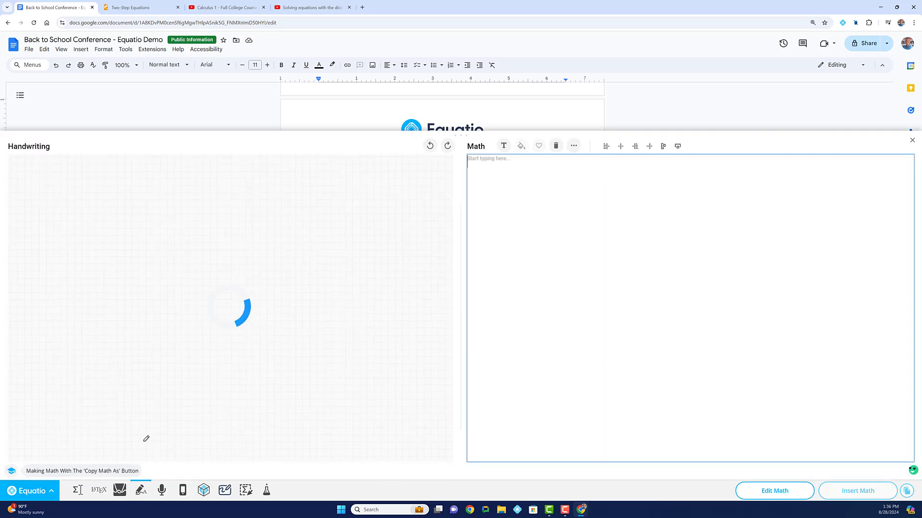
mouse_move(158, 222)
left_mouse_down()
mouse_move(171, 217)
mouse_move(160, 252)
mouse_move(181, 256)
mouse_move(213, 240)
mouse_move(224, 251)
mouse_move(219, 244)
mouse_move(264, 231)
mouse_move(265, 242)
left_mouse_up()
mouse_move(295, 208)
left_mouse_down()
mouse_move(278, 211)
mouse_move(298, 246)
mouse_move(295, 209)
mouse_move(294, 233)
left_mouse_up()
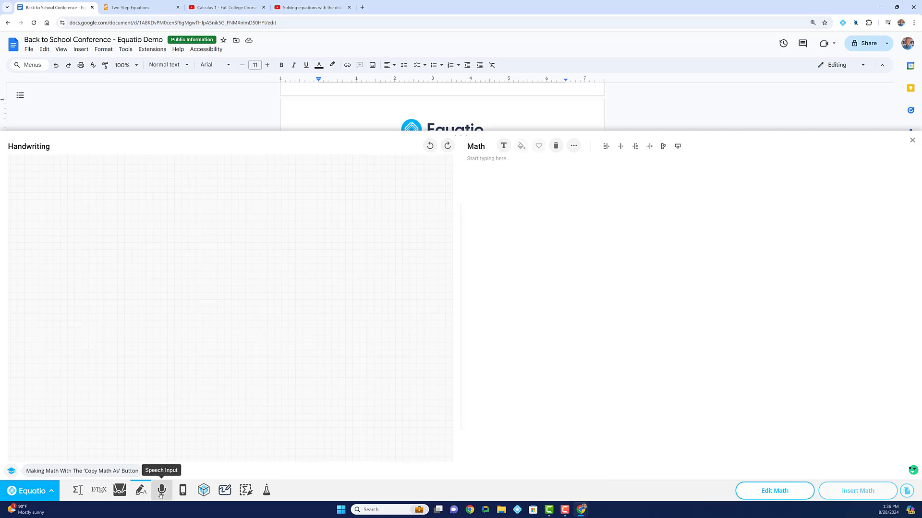
Dictate 6x minus 4y equals 22 with Speech Input.
left_click(162, 490)
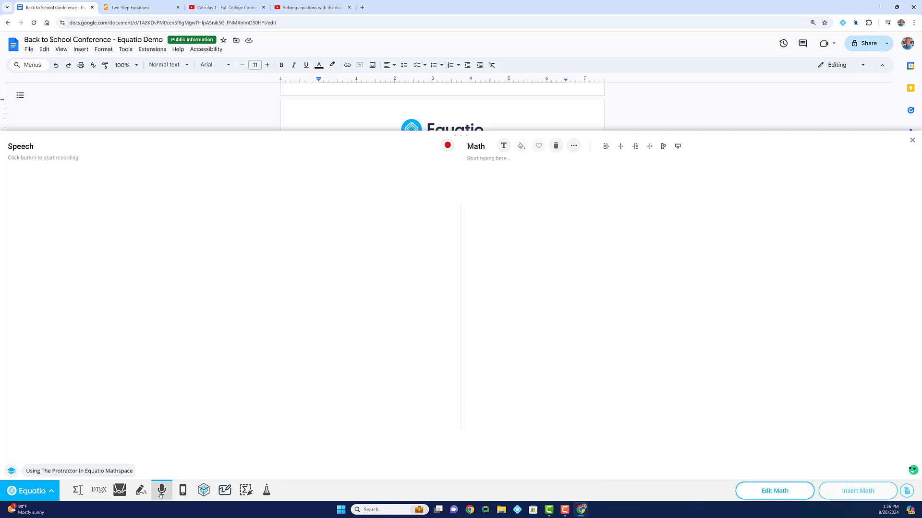
left_click(448, 146)
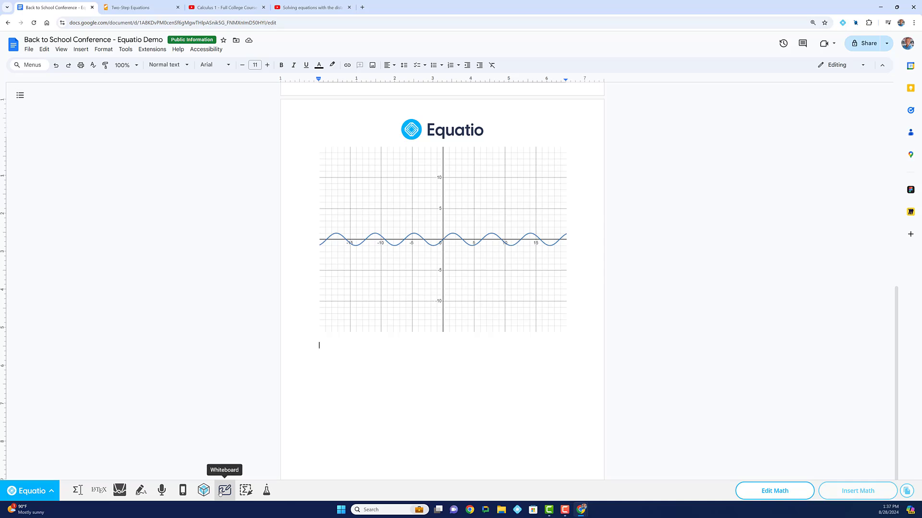
Open an enlarged whiteboard and draw a rectangle, a diamond and an ellipse.
left_click(220, 494)
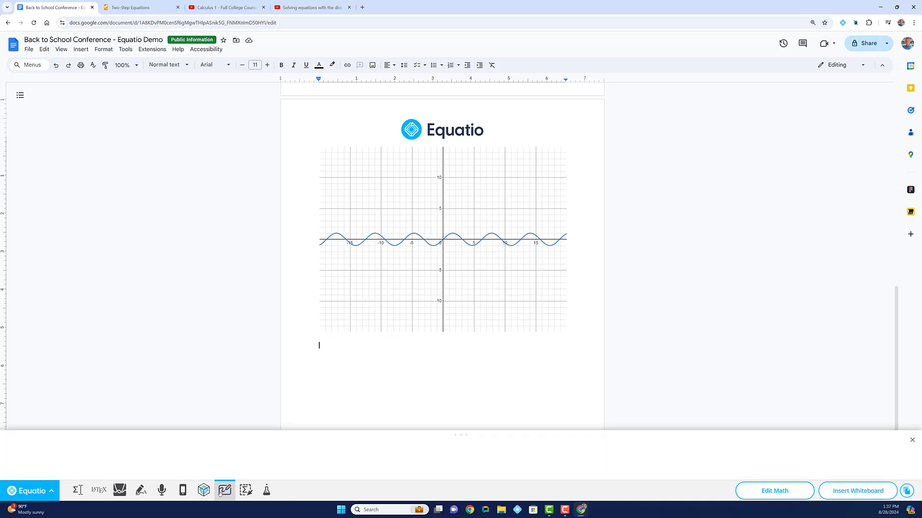
left_click_drag(467, 311, 483, 129)
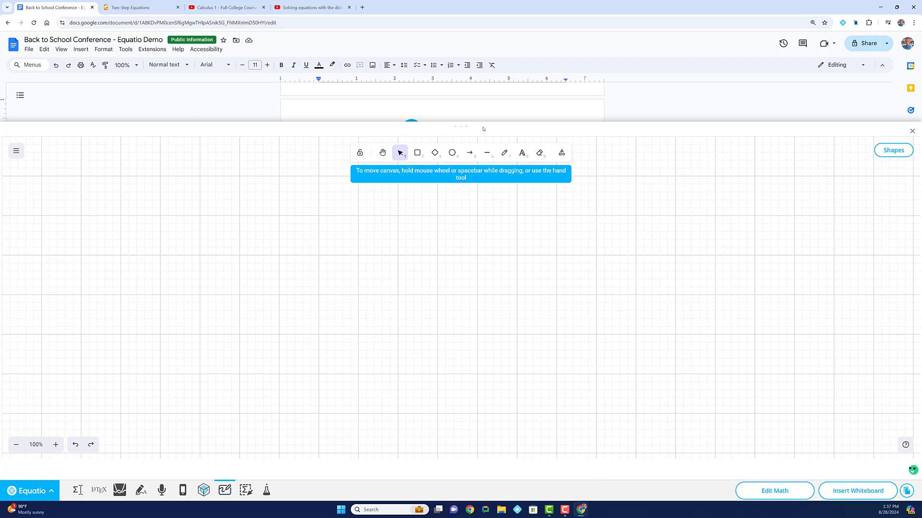
key("2")
left_click_drag(302, 200, 421, 247)
key("3")
left_click_drag(471, 209, 531, 254)
key("4")
left_click_drag(547, 198, 648, 258)
Draw an arrow, a straight line and a freehand 2x below the shapes.
key("5")
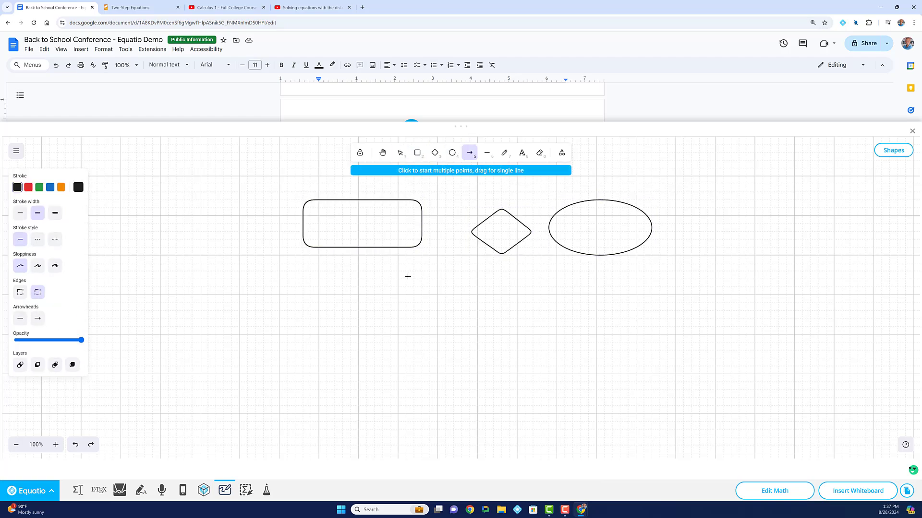
left_click_drag(405, 279, 493, 287)
key("6")
left_click_drag(533, 318, 604, 294)
key("7")
mouse_move(307, 312)
left_mouse_down()
mouse_move(317, 333)
mouse_move(335, 339)
left_mouse_up()
mouse_move(340, 323)
left_mouse_down()
mouse_move(368, 336)
mouse_move(339, 341)
left_mouse_up()
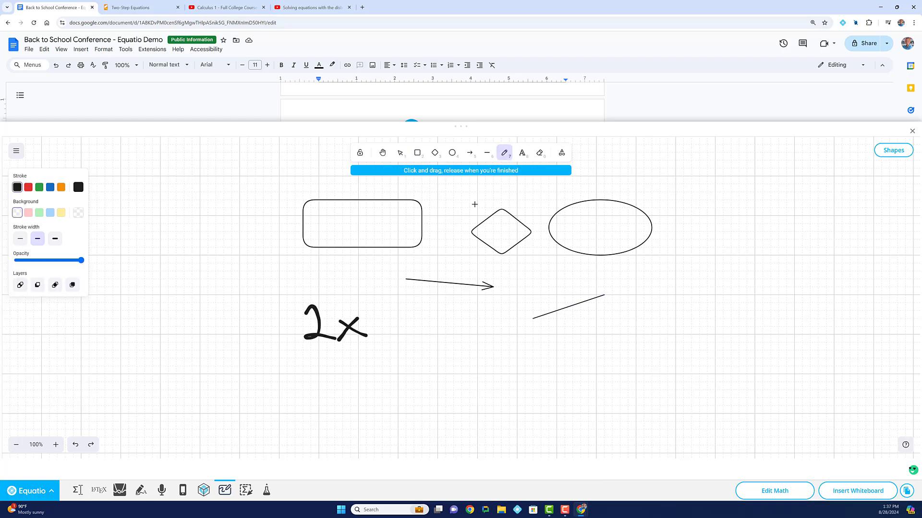
Add a 'Text Goes Here' text box and an empty web embed box.
key("8")
left_click(436, 329)
type("Text Goes Here")
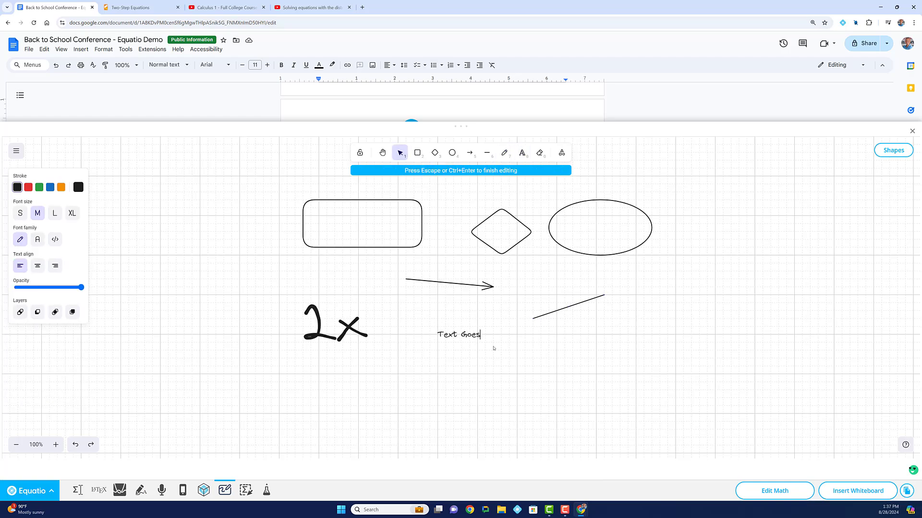
left_click(561, 152)
left_click(526, 189)
left_click_drag(603, 318, 716, 359)
Add the Scales (1) shape at upper left and insert the whiteboard into the doc.
left_click(876, 155)
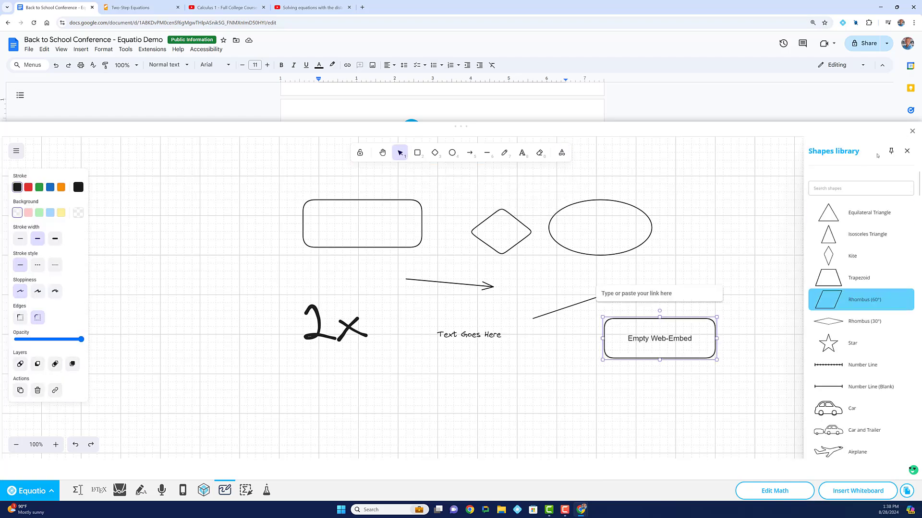
scroll(859, 308, "down", 10)
left_click(859, 218)
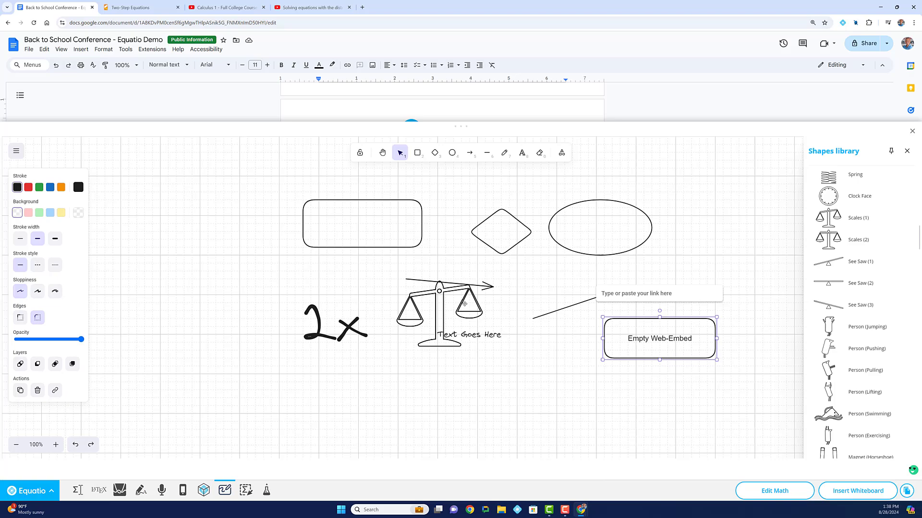
left_click_drag(423, 303, 167, 232)
left_click(291, 341)
left_click(858, 490)
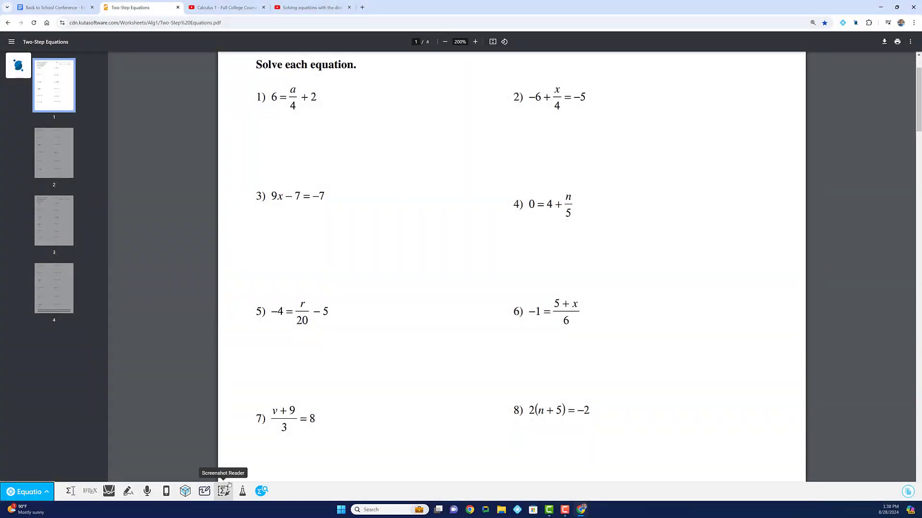
Screenshot-read the worksheet's eight equations into the doc, then insert the Example Evaluate log problems.
left_click(226, 489)
left_click_drag(246, 51, 655, 465)
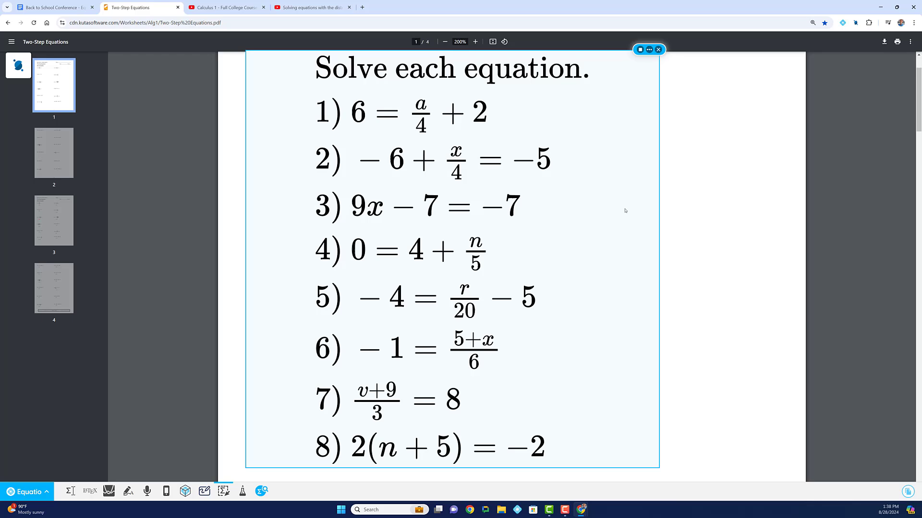
left_click(649, 49)
left_click(626, 63)
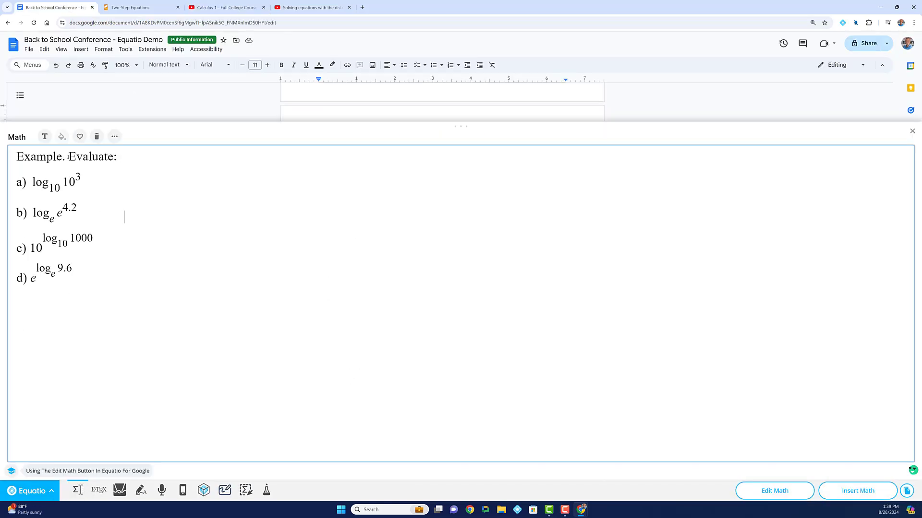
left_click(864, 491)
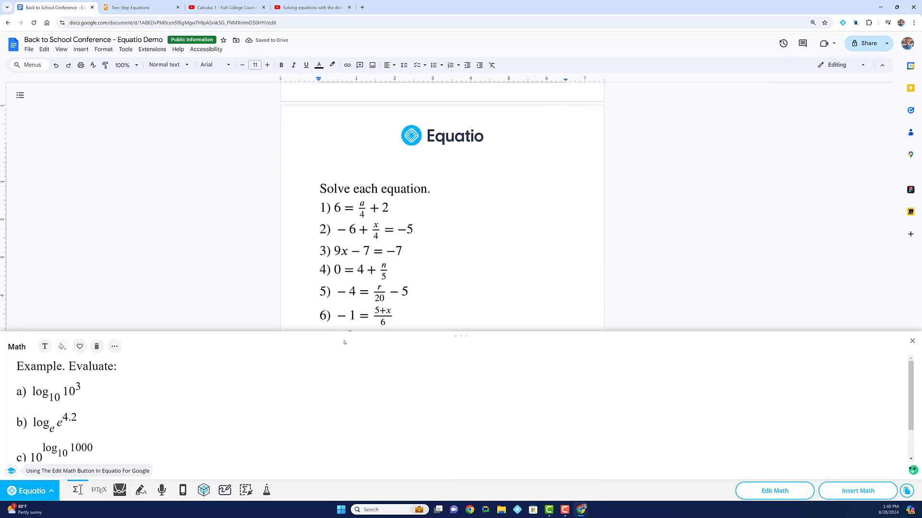
left_click(912, 340)
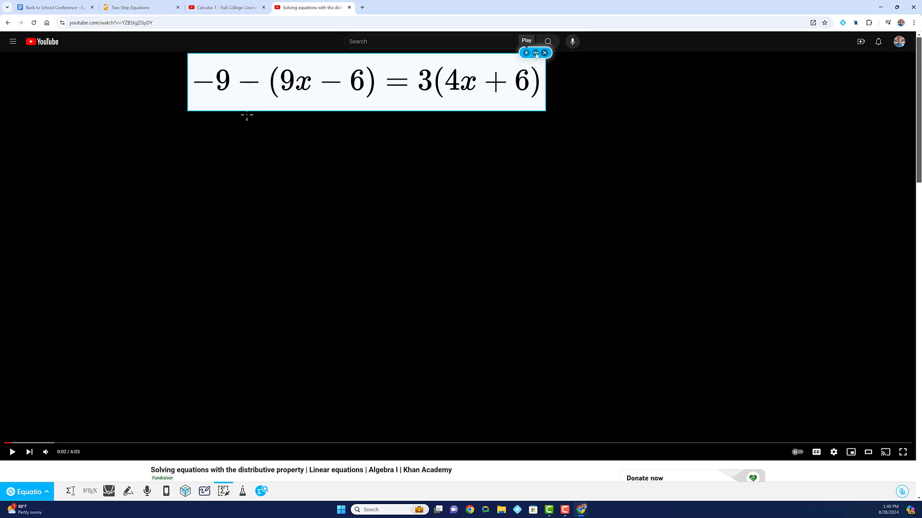
left_click(536, 53)
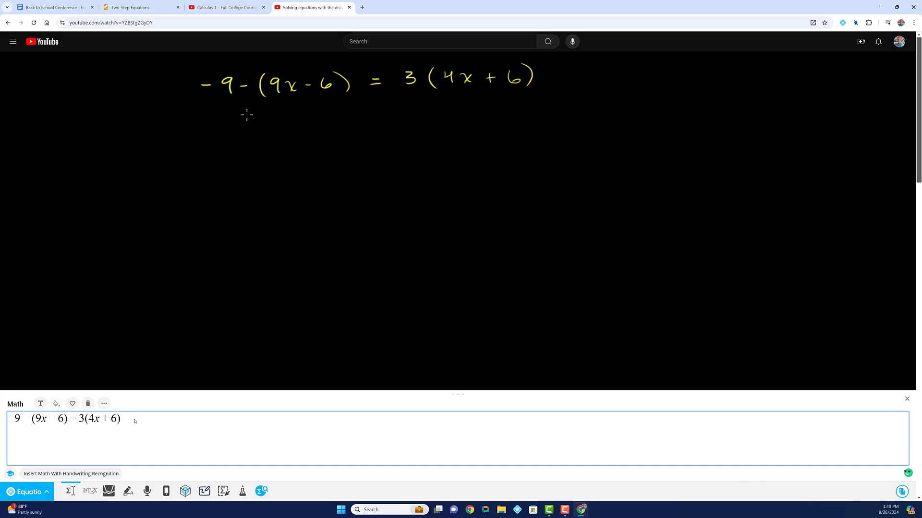
left_click(71, 8)
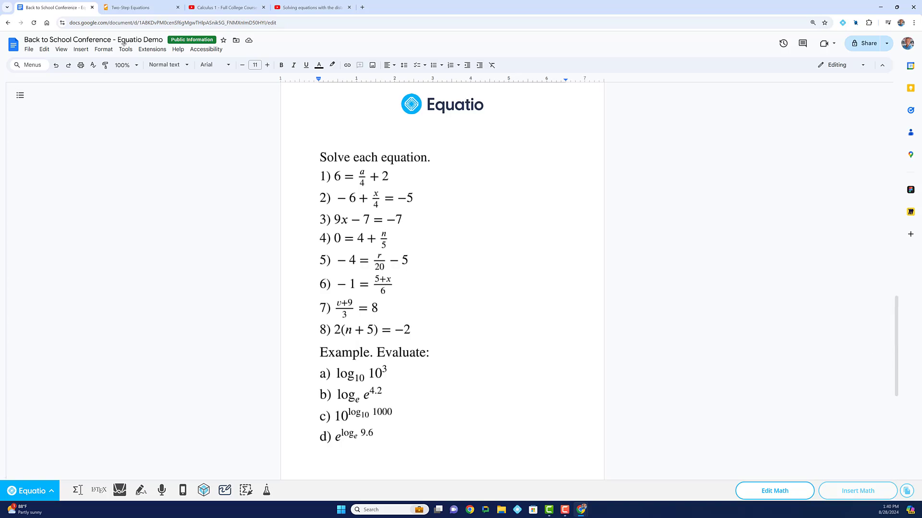
Check the MathML alt text of the Solve each equation worksheet image.
left_click(366, 215)
right_click(366, 215)
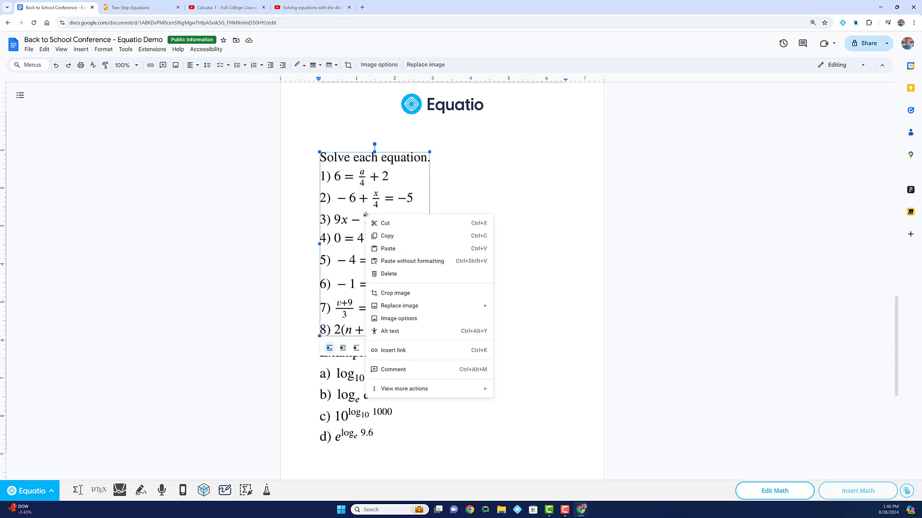
left_click(389, 331)
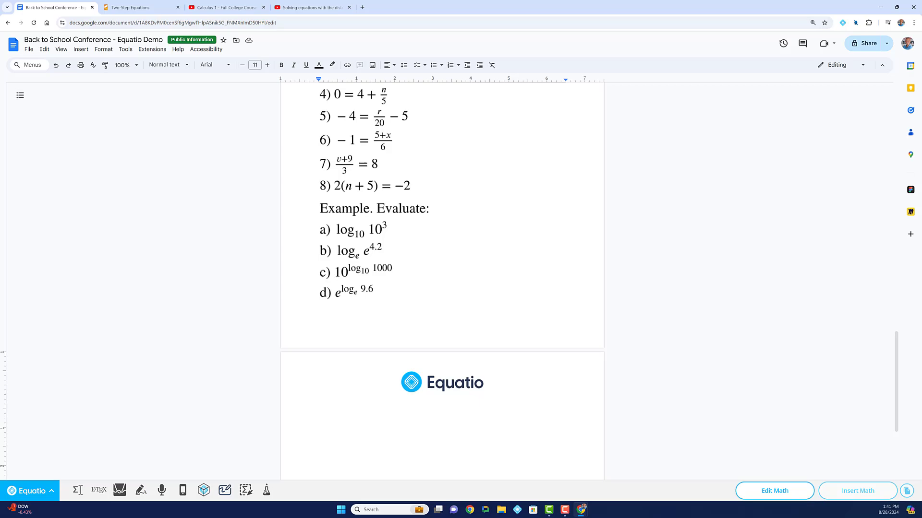
left_click(266, 490)
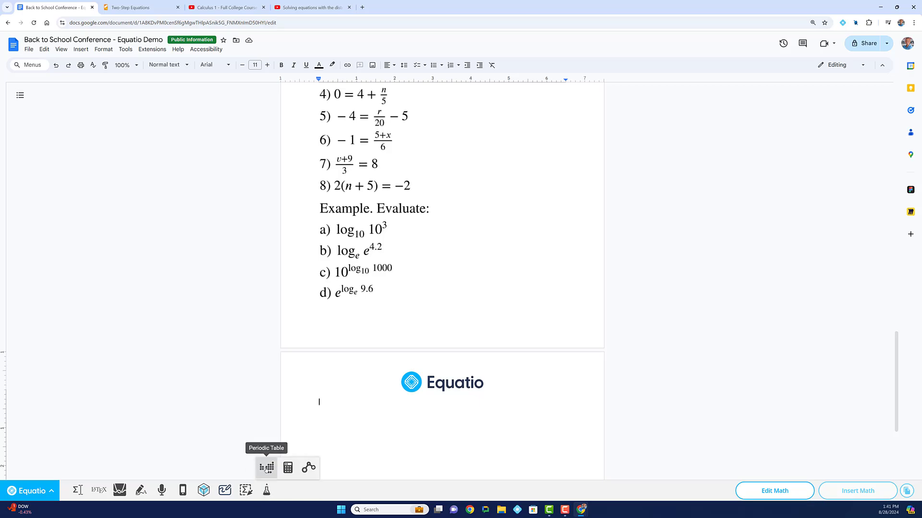
left_click(265, 468)
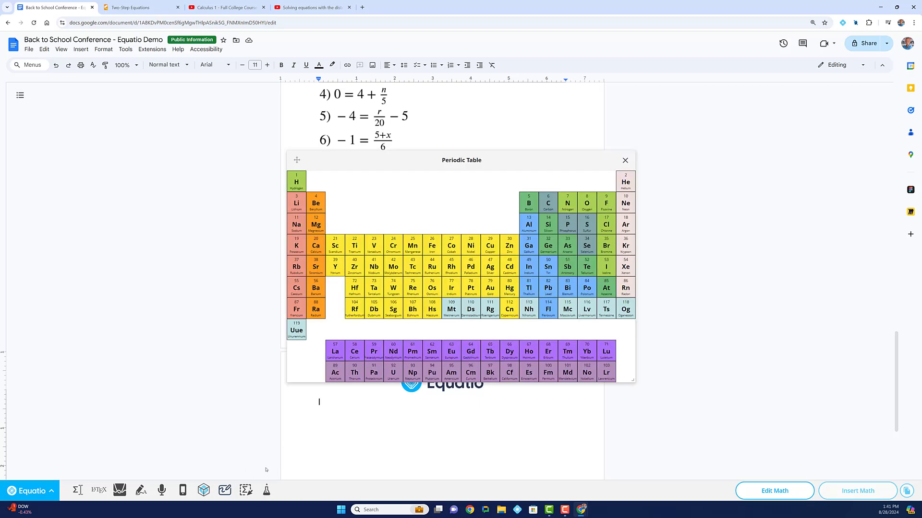
left_click(466, 249)
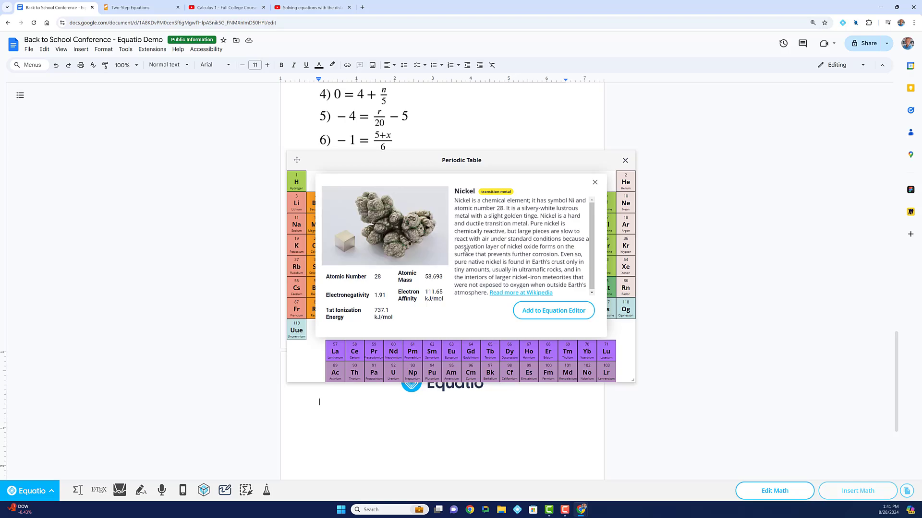
left_click(625, 160)
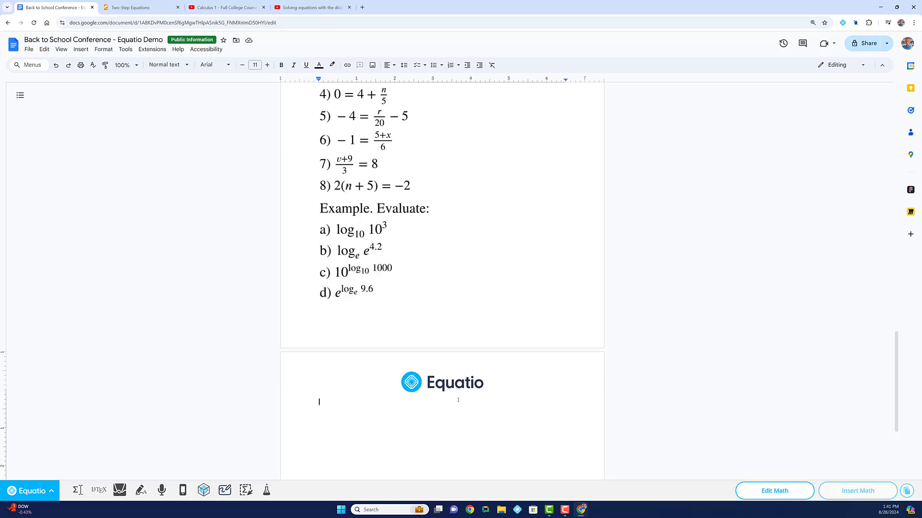
left_click(274, 487)
Open the Desmos scientific calculator and its Pennsylvania testing page, then return to the doc's STEM tools.
left_click(287, 471)
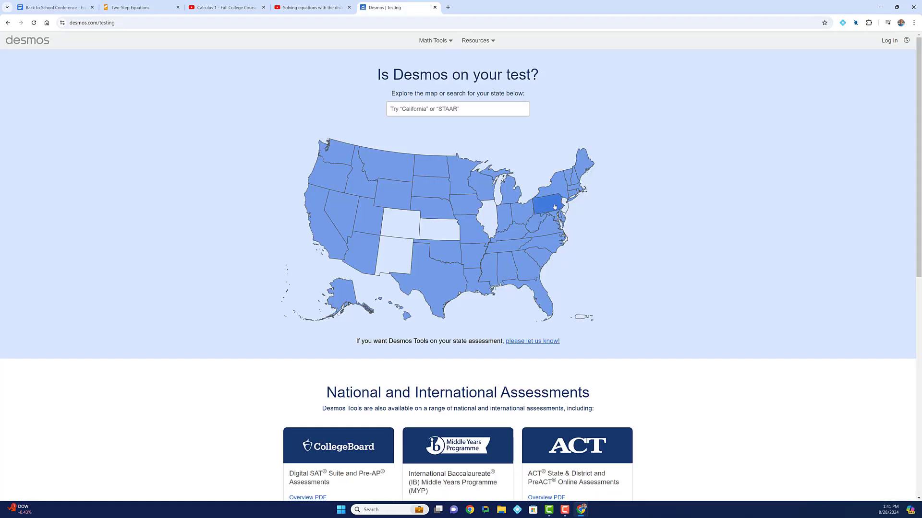
left_click(554, 206)
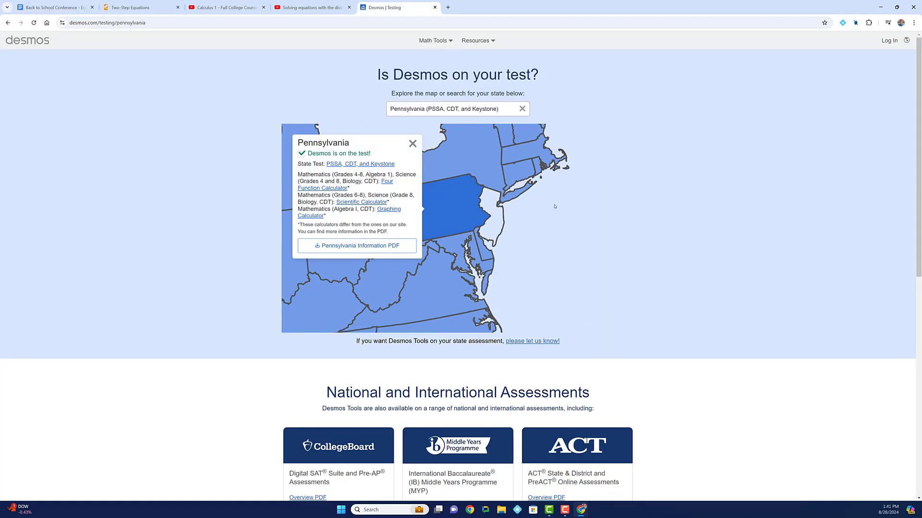
key("ctrl+1")
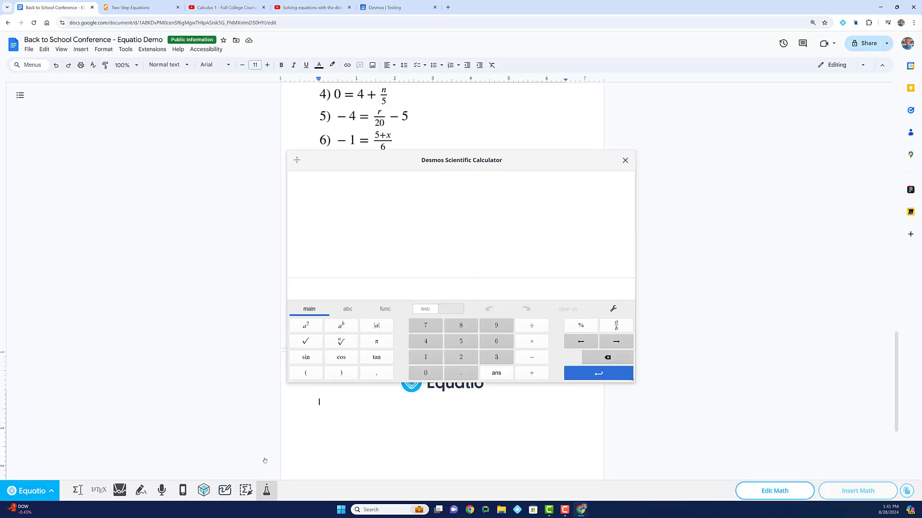
left_click(267, 489)
Search the Molecular Viewer by name for aluminium isopropoxide, load it, and rotate the molecule.
left_click(302, 473)
left_click(384, 186)
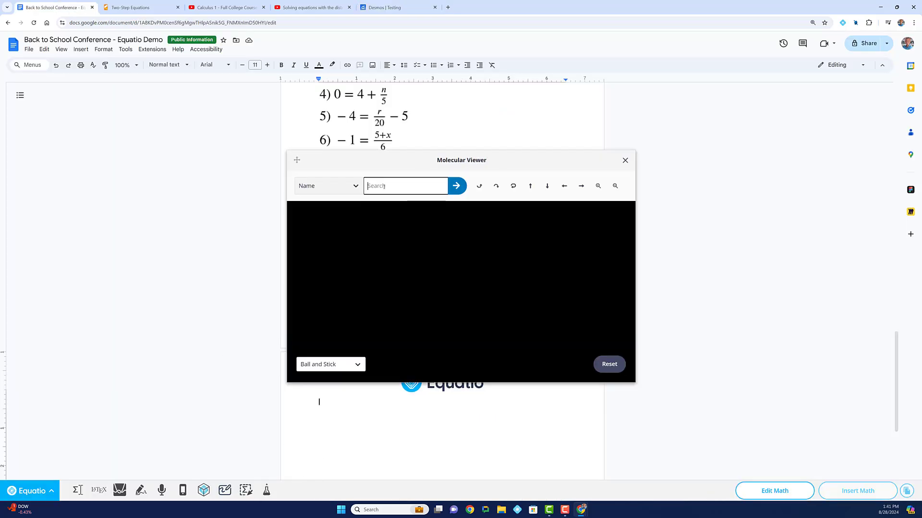
type("alum")
left_click(397, 308)
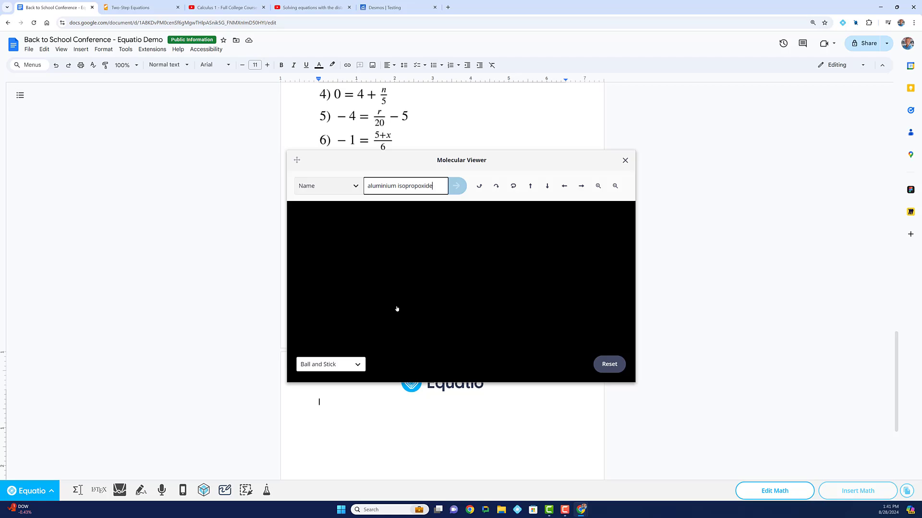
left_click_drag(413, 275, 562, 255)
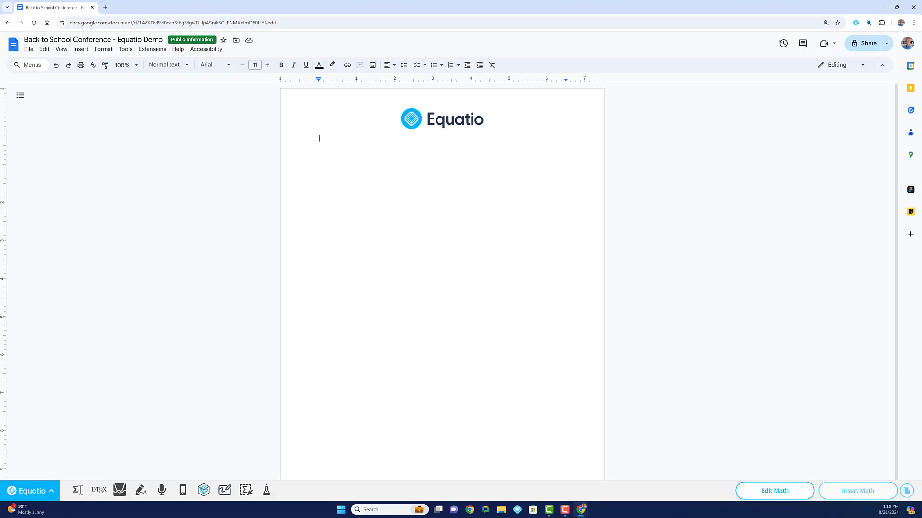
Open the Equatio math editor and place the cursor in its empty input box.
left_click(77, 491)
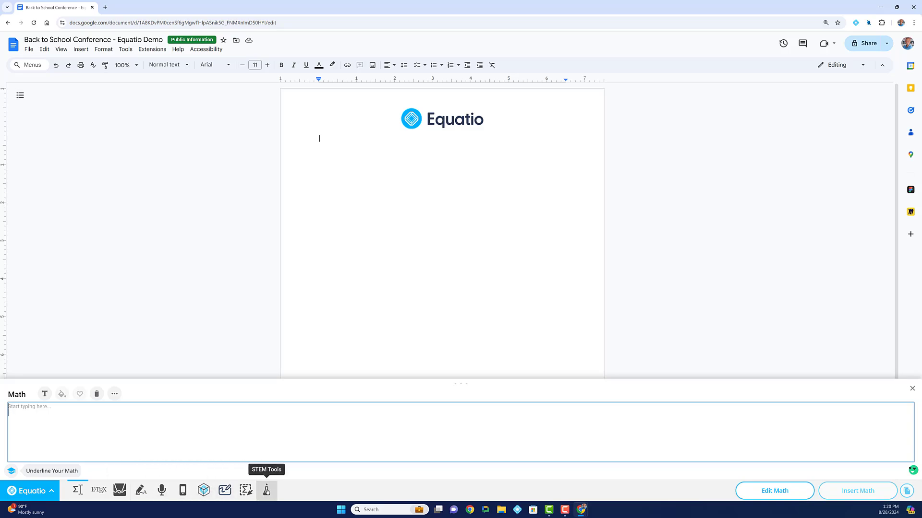
left_click(104, 410)
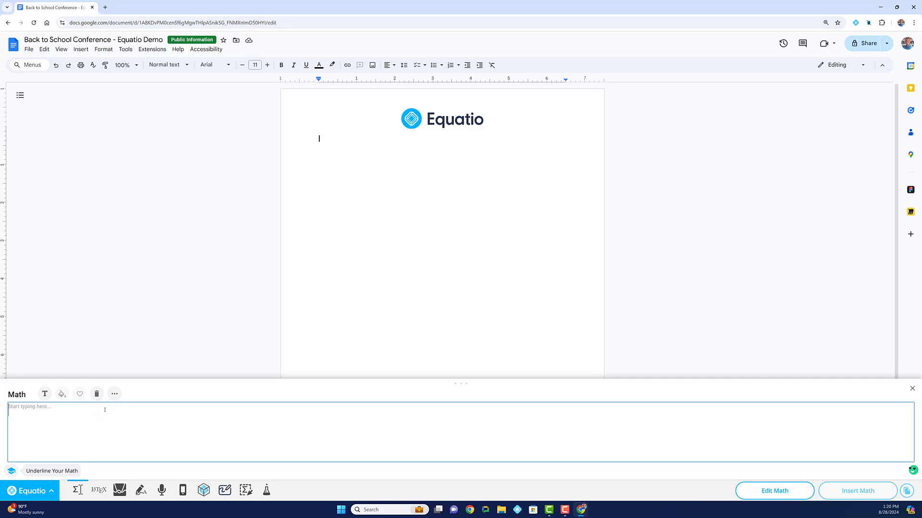